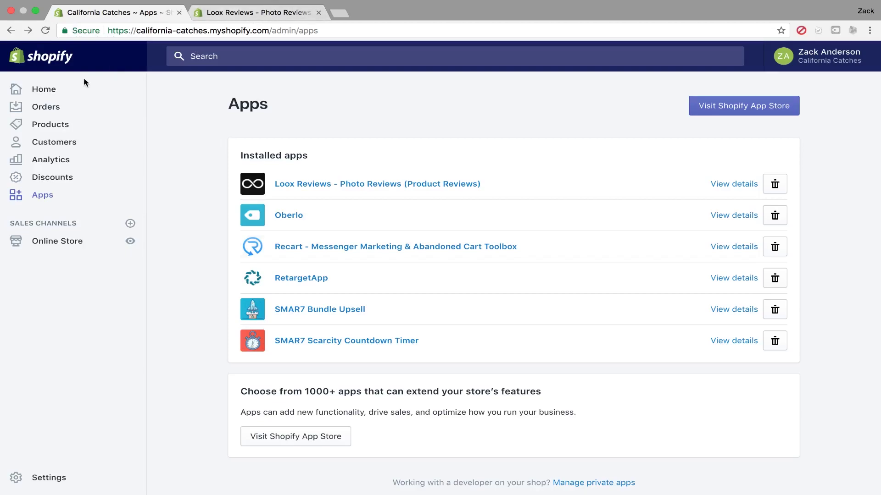
# Open the online store and go to the Retro Vintage Style Camera Neck Straps product page's reviews
pyautogui.click(130, 241)
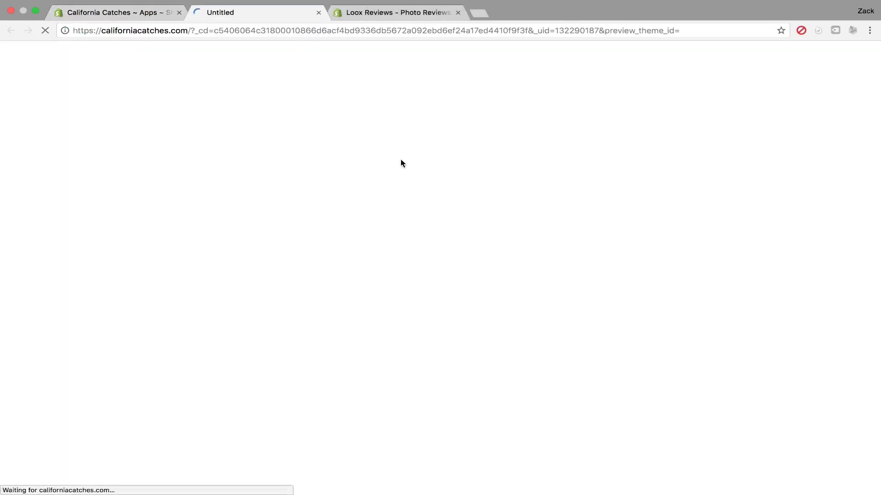
pyautogui.scroll(-3, 400, 159)
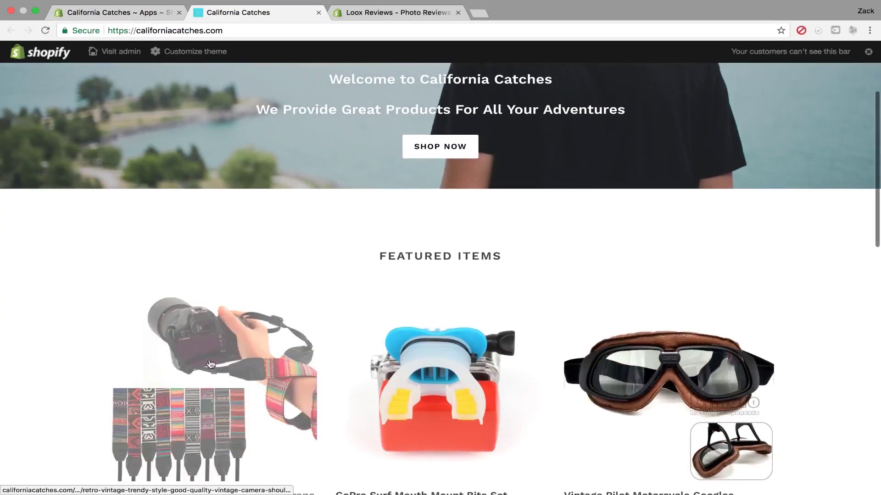
pyautogui.click(195, 371)
pyautogui.scroll(-5, 195, 371)
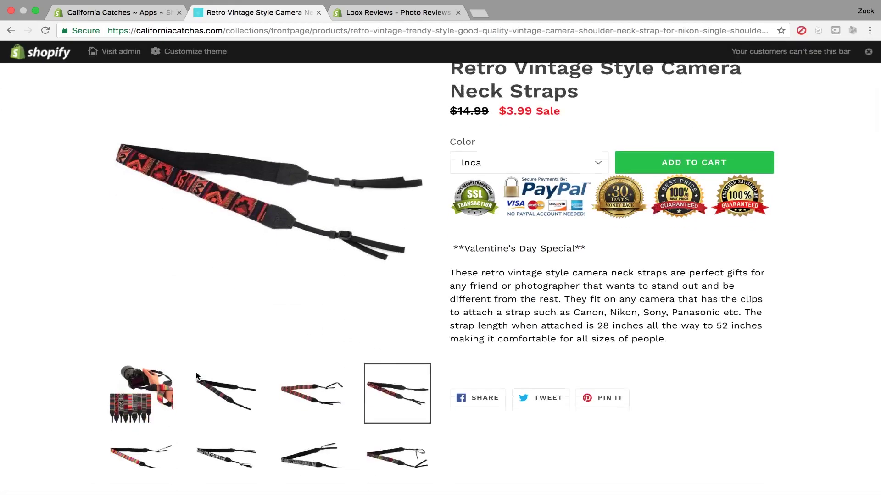
pyautogui.scroll(-5, 196, 373)
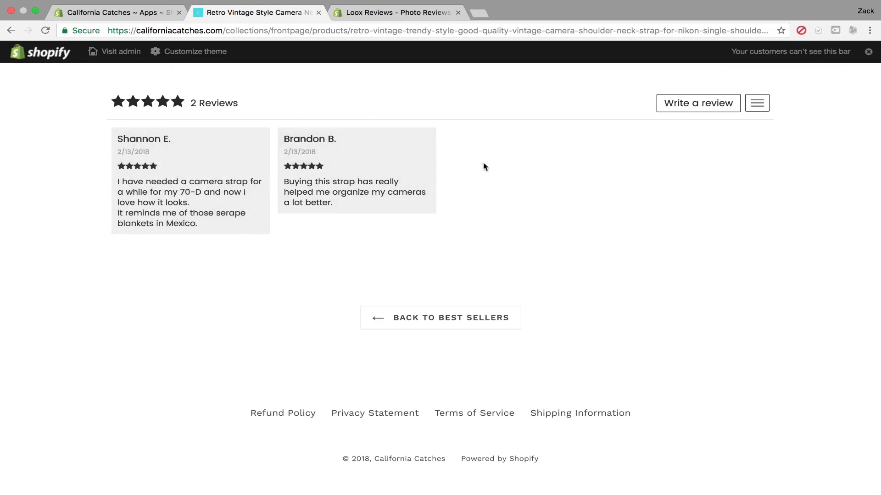
# Enlarge the first five-star review, close it, and scroll back up the page
pyautogui.click(133, 205)
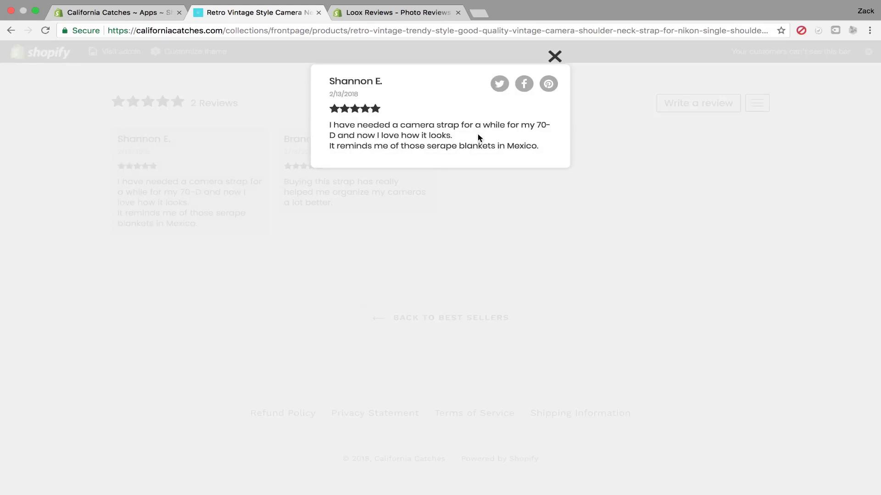
pyautogui.click(555, 58)
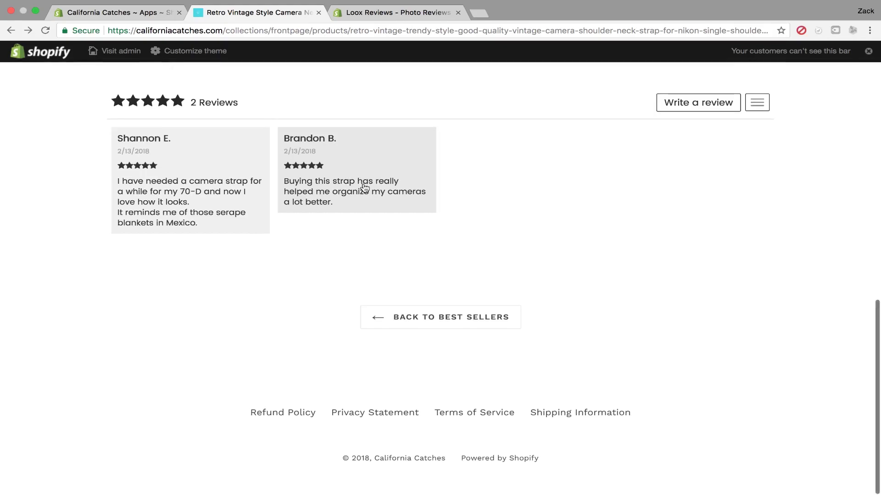
pyautogui.scroll(3, 364, 187)
pyautogui.scroll(1, 365, 187)
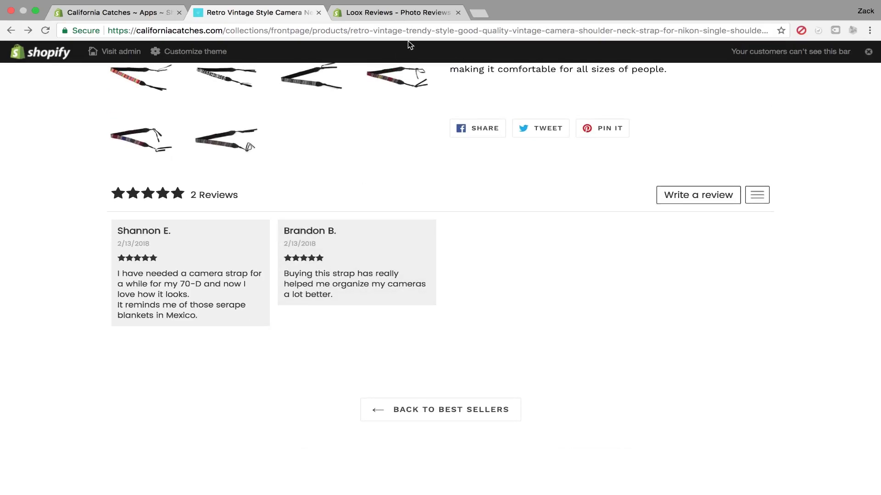
# Search the Shopify App Store for 'product reviews' and browse the results list
pyautogui.click(365, 16)
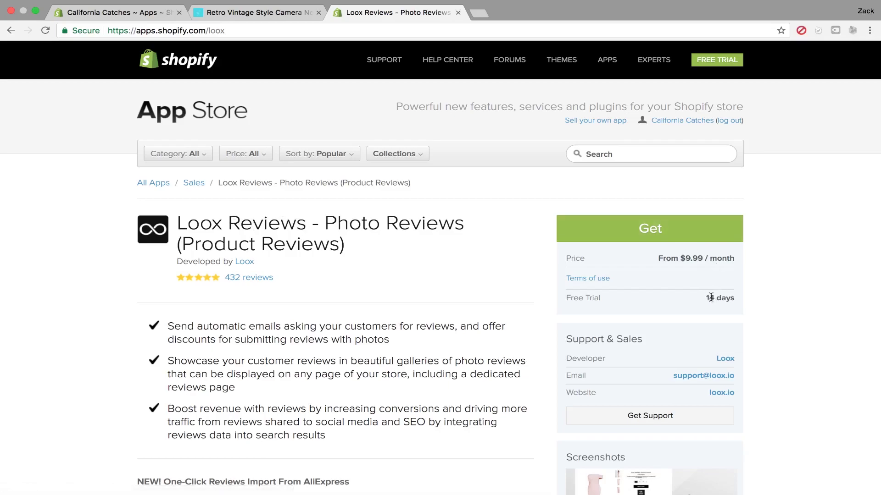
pyautogui.click(658, 152)
pyautogui.write('product re')
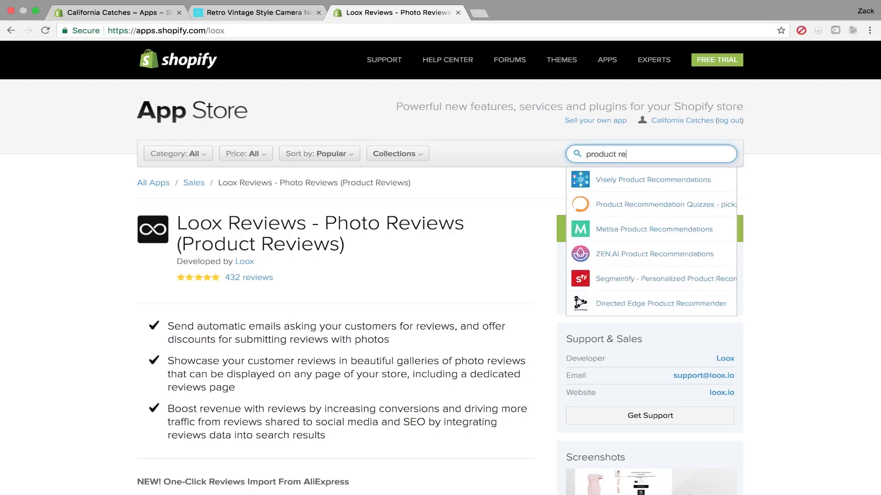
pyautogui.write('views')
pyautogui.press('Return')
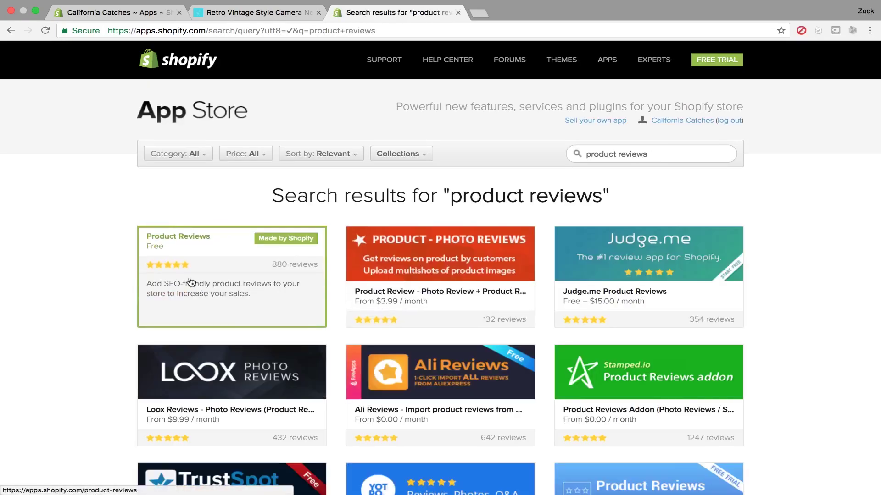
pyautogui.scroll(-2, 47, 303)
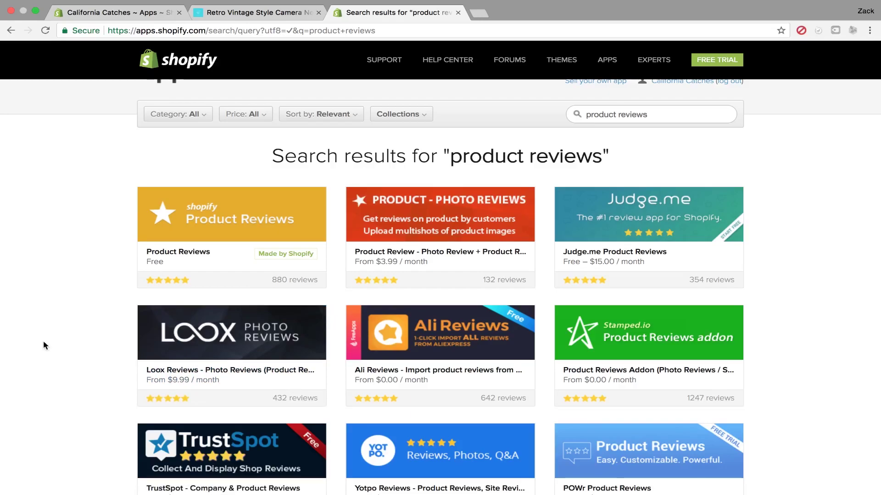
# Read through the Loox Reviews - Photo Reviews listing, highlighting the photo reviews conversion heading
pyautogui.click(203, 357)
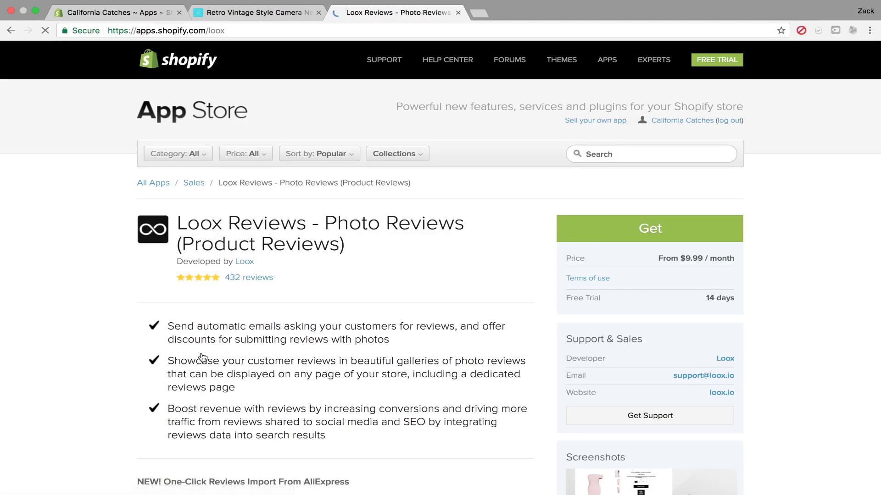
pyautogui.scroll(-5, 202, 357)
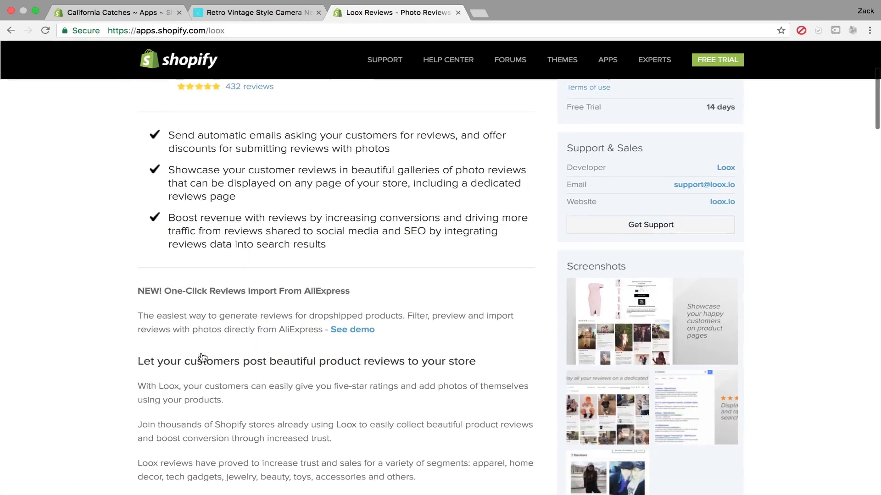
pyautogui.scroll(-2, 203, 357)
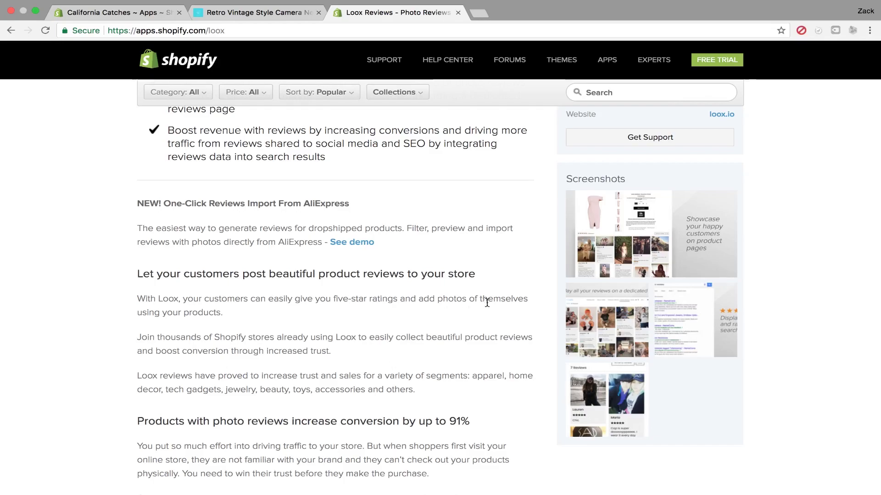
pyautogui.scroll(-1, 487, 303)
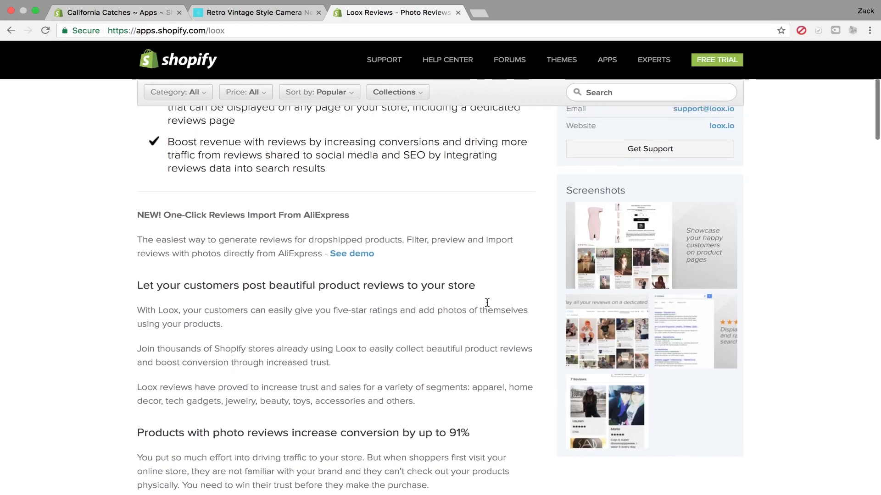
pyautogui.scroll(-5, 487, 305)
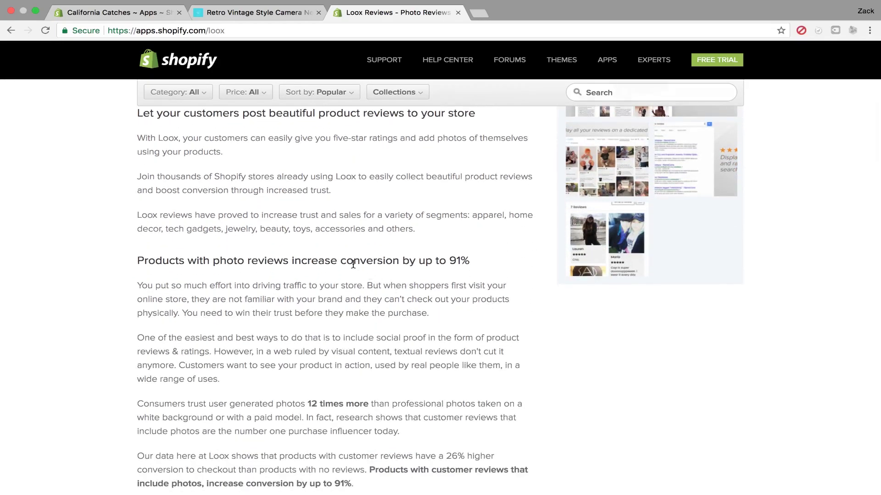
pyautogui.moveTo(169, 262); pyautogui.dragTo(477, 265)
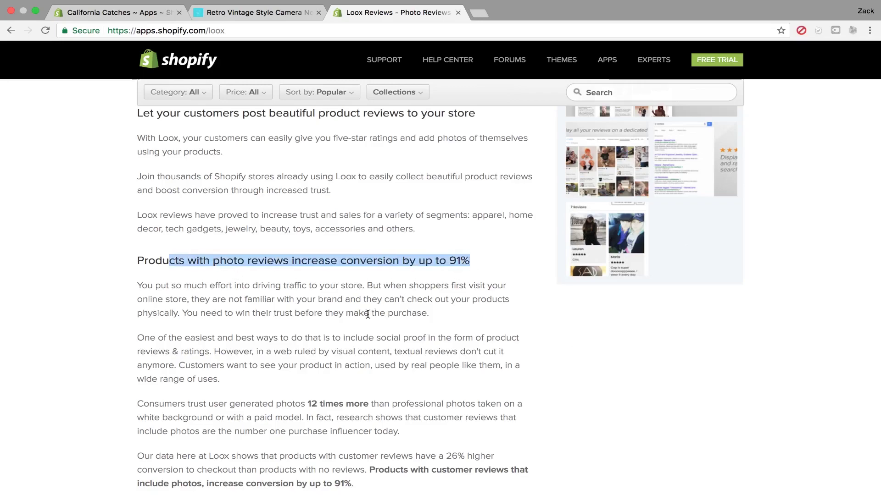
pyautogui.scroll(-5, 368, 314)
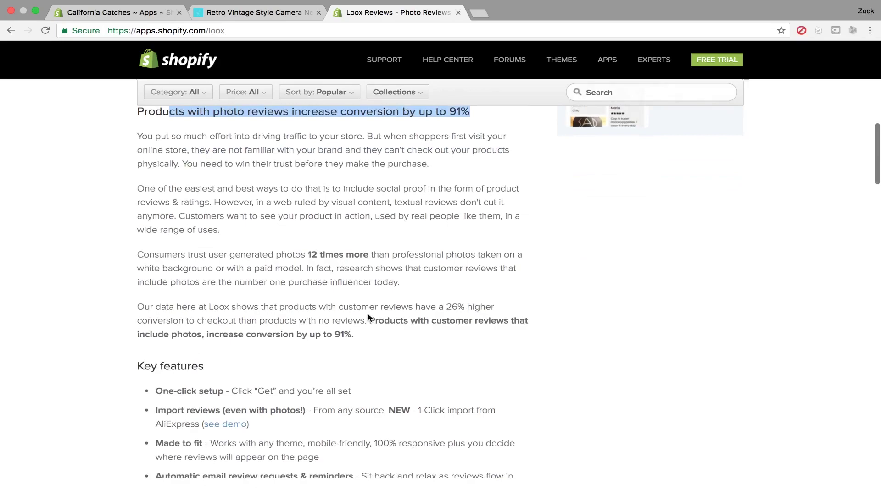
pyautogui.scroll(-5, 367, 314)
pyautogui.scroll(7, 368, 314)
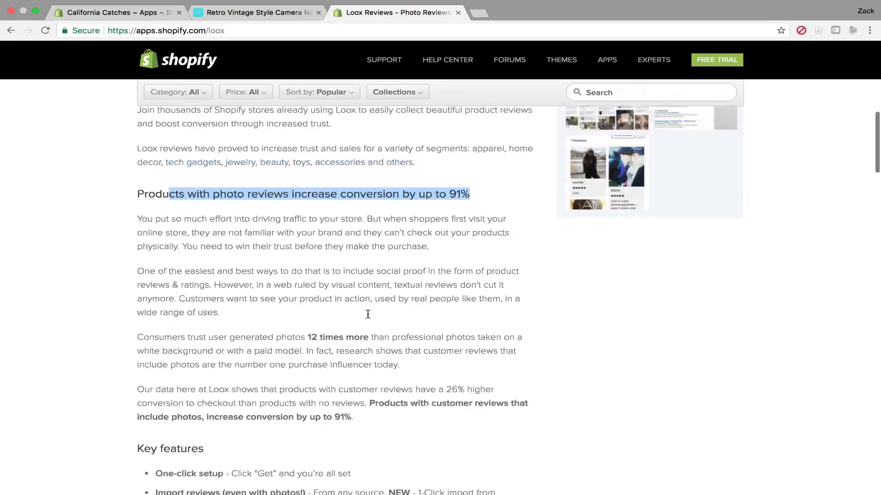
pyautogui.scroll(13, 367, 314)
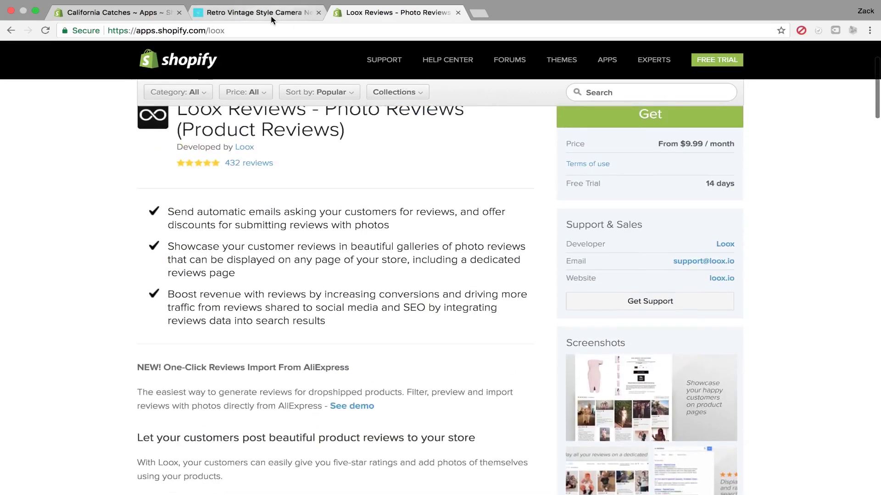
# Open Loox Reviews from the admin's installed apps and highlight the 0.00 Loox-driven sales figure
pyautogui.click(116, 13)
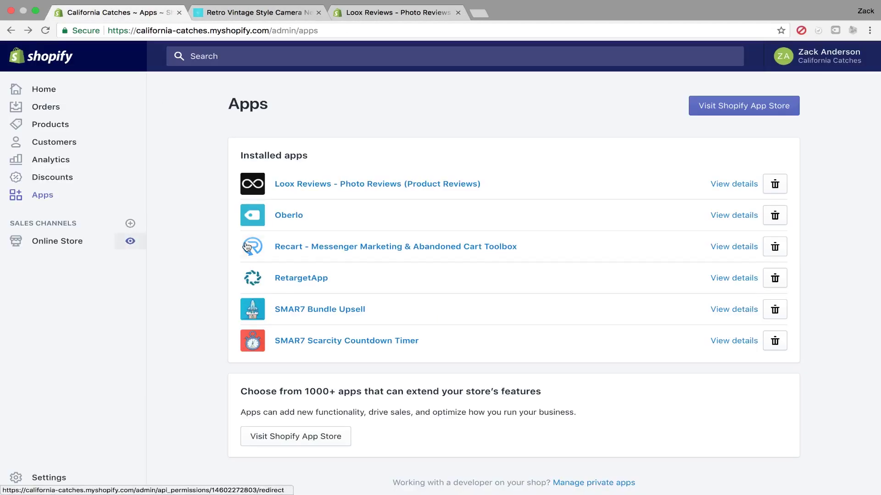
pyautogui.click(397, 184)
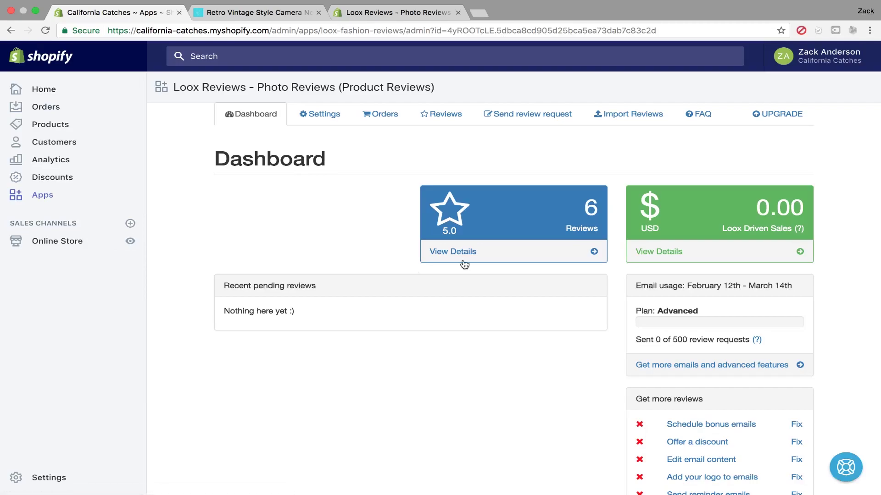
pyautogui.moveTo(754, 210); pyautogui.dragTo(796, 213)
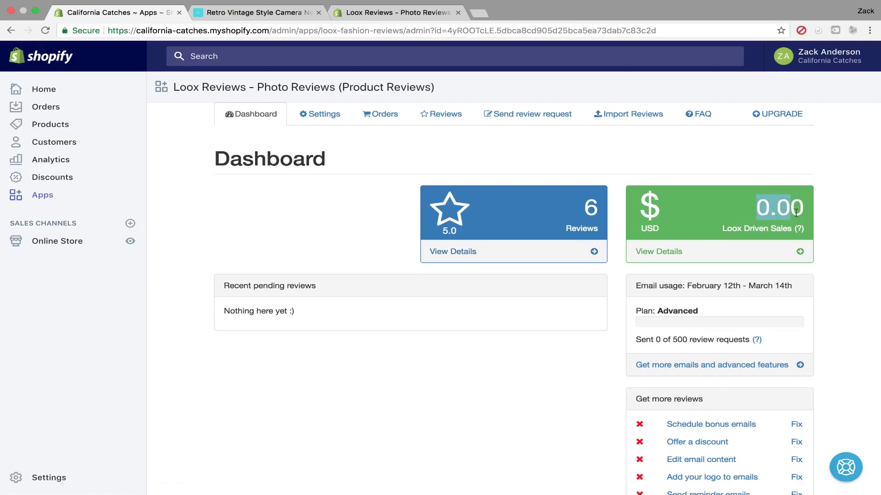
pyautogui.click(570, 207)
pyautogui.moveTo(759, 209); pyautogui.dragTo(813, 218)
# View the orders behind Loox-driven sales, then return to the Loox dashboard and review it
pyautogui.click(657, 257)
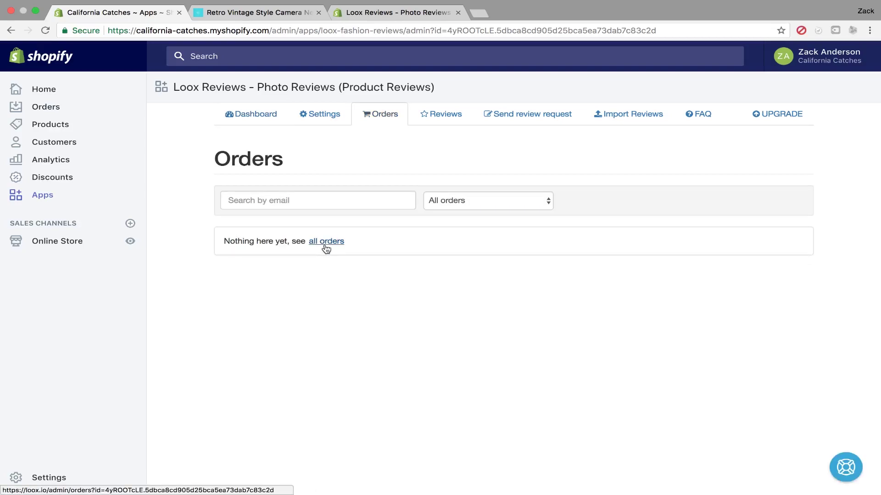
pyautogui.click(12, 32)
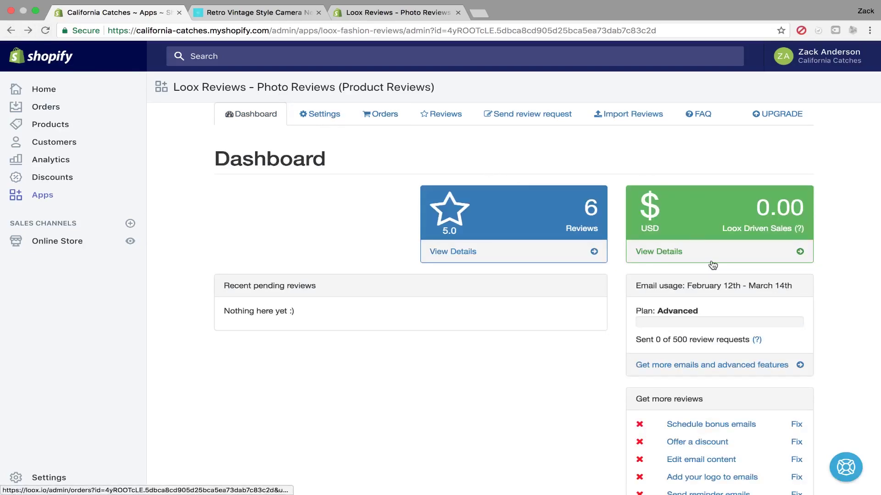
pyautogui.scroll(-5, 713, 265)
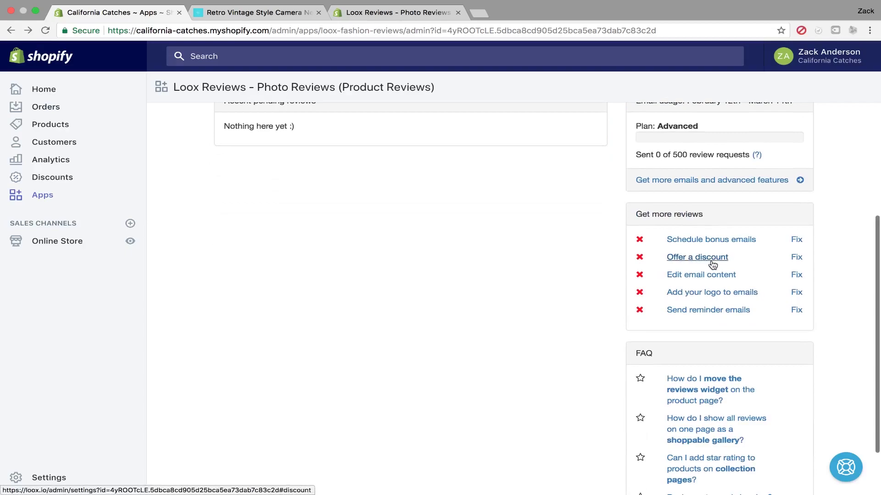
pyautogui.scroll(-2, 700, 324)
pyautogui.scroll(3, 700, 324)
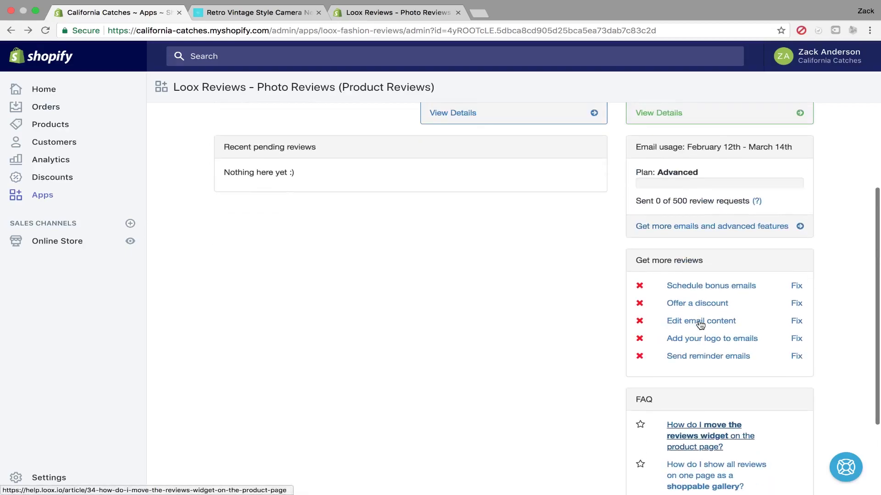
pyautogui.scroll(1, 700, 324)
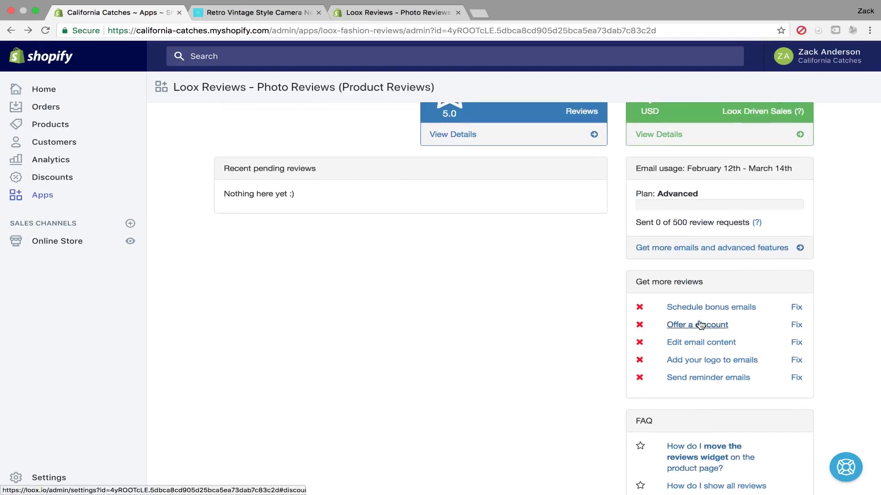
pyautogui.scroll(3, 700, 324)
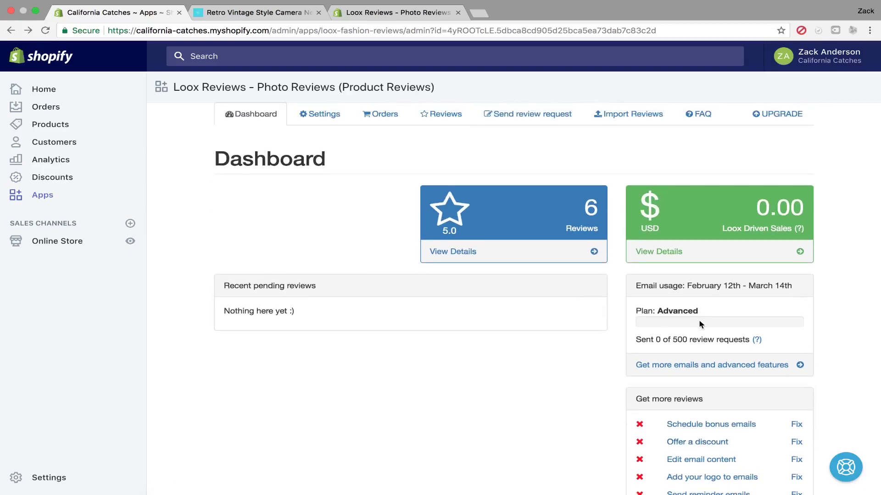
pyautogui.scroll(-5, 700, 324)
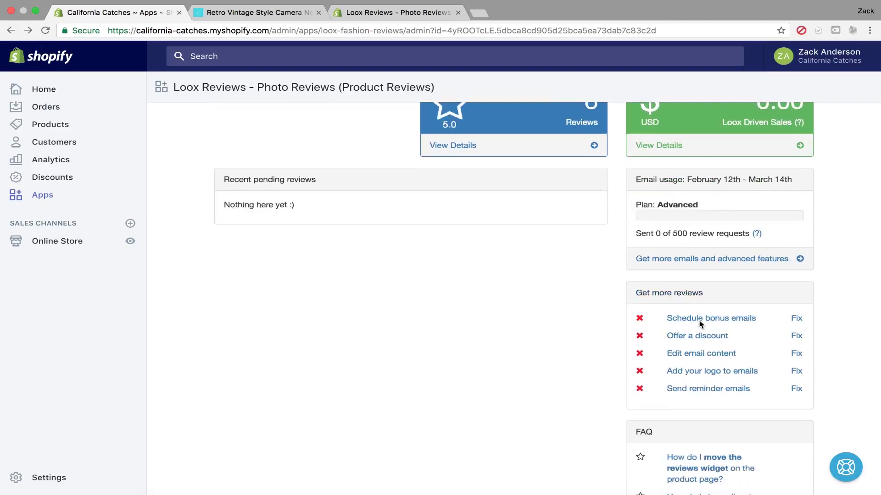
pyautogui.scroll(5, 700, 324)
pyautogui.scroll(1, 700, 324)
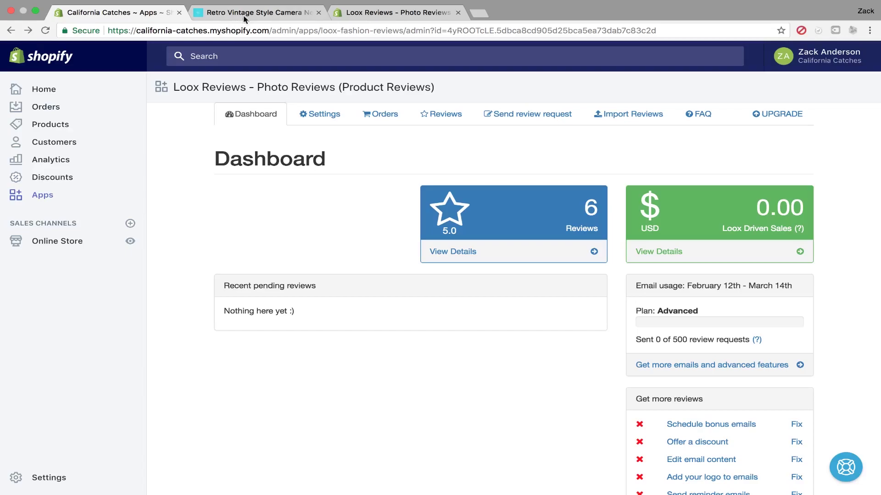
# Go back to the Loox Reviews App Store tab and highlight the full 'Loox Reviews - Photo Reviews' title
pyautogui.press('super+bracketright')
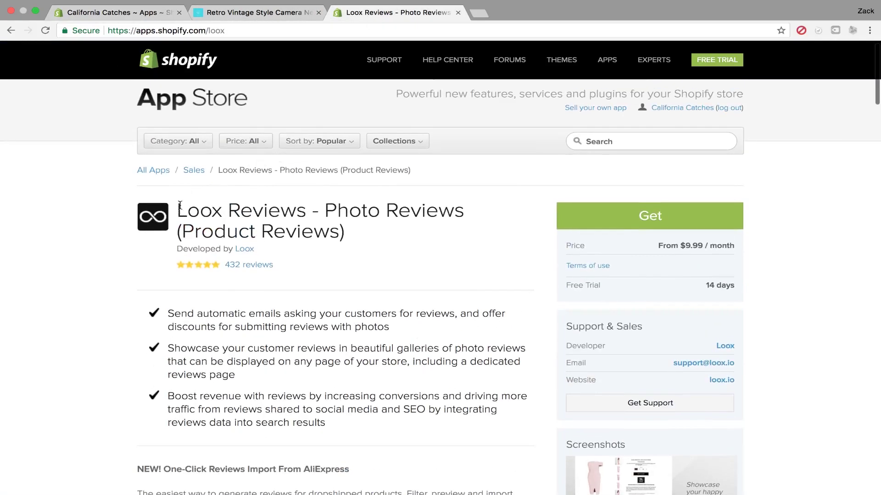
pyautogui.moveTo(178, 209); pyautogui.dragTo(348, 239)
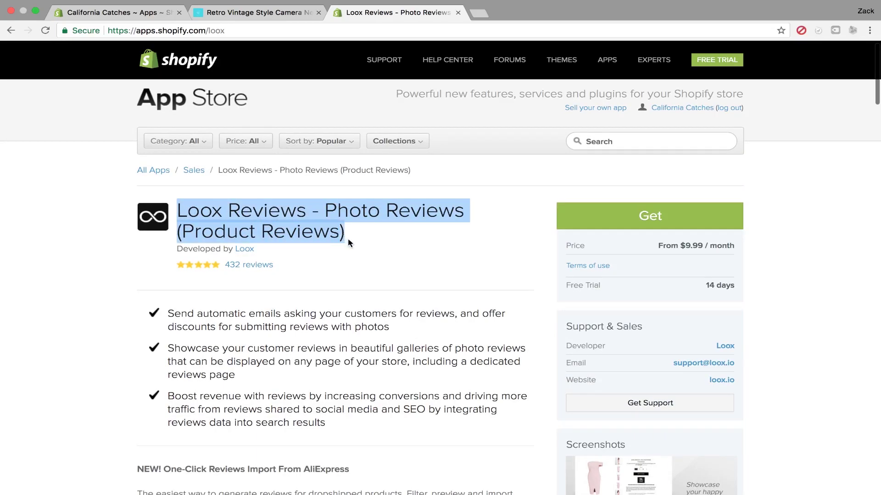